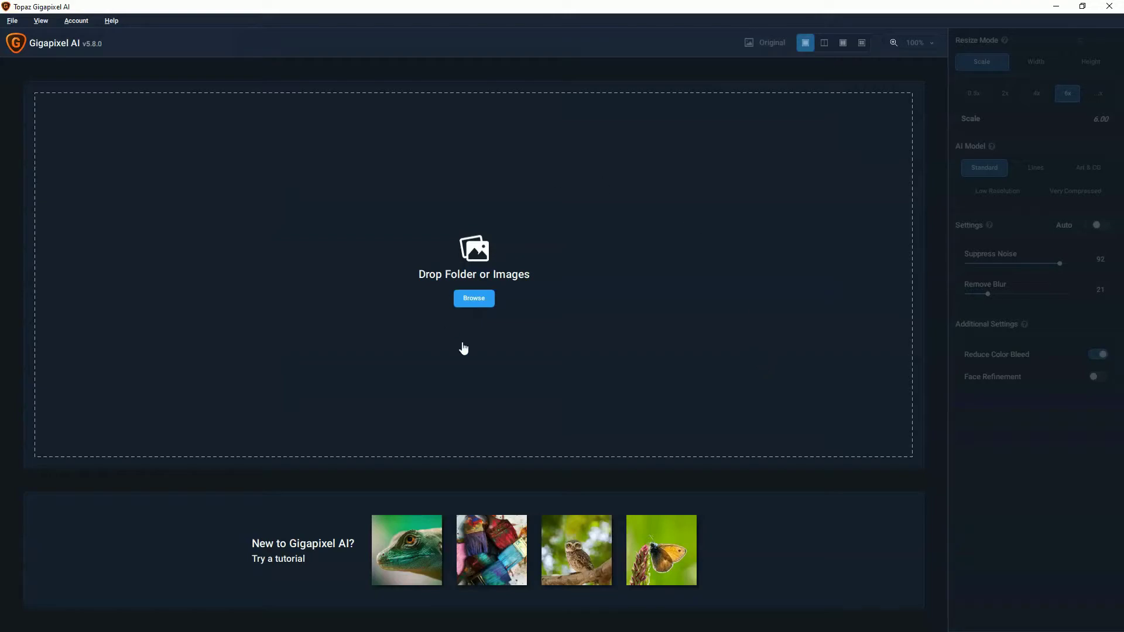
Load the antelope photo _DSC0297.jpg into Gigapixel AI for 6x Standard-model upscaling
left_click(471, 300)
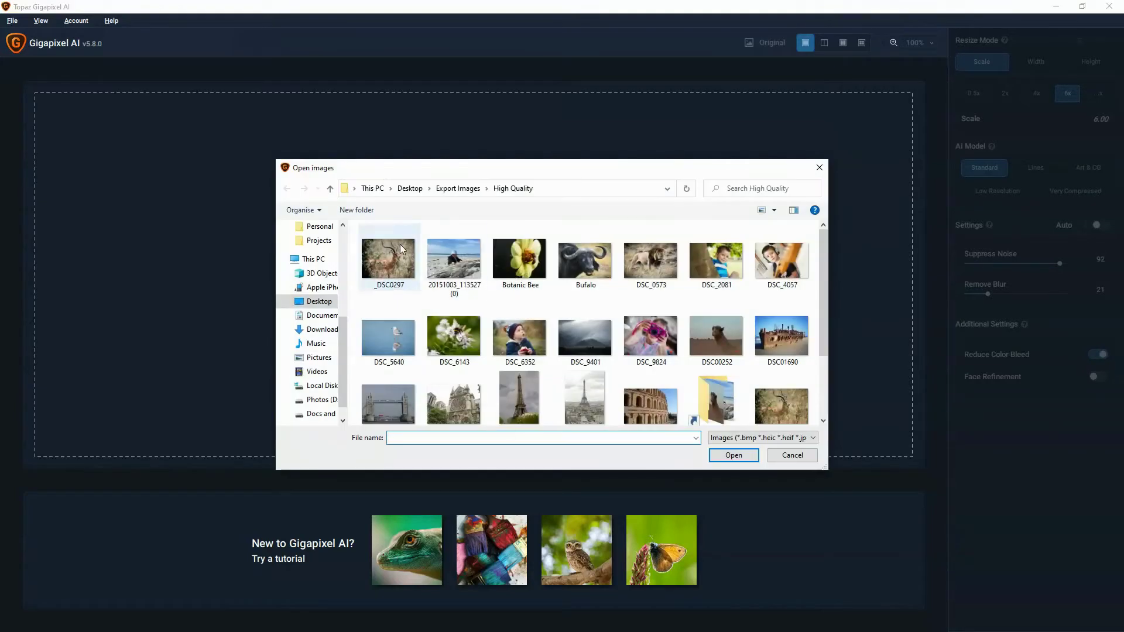
left_click(391, 260)
left_click(733, 455)
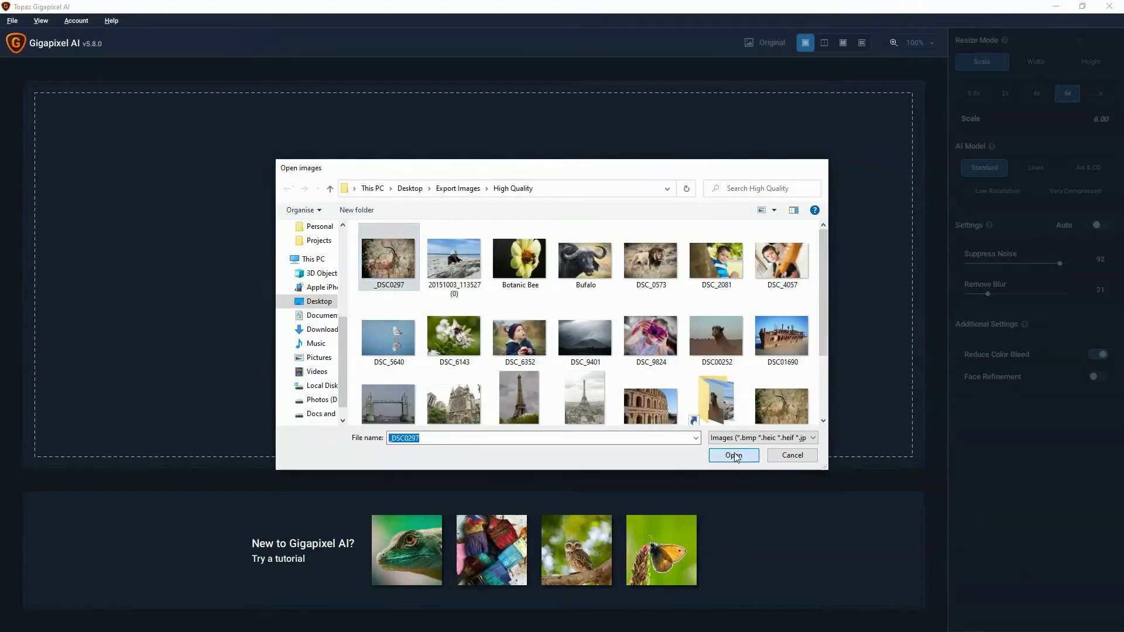
Jump the preview to the antelope's eye and frame it to see the enhanced close-up
left_click(1051, 79)
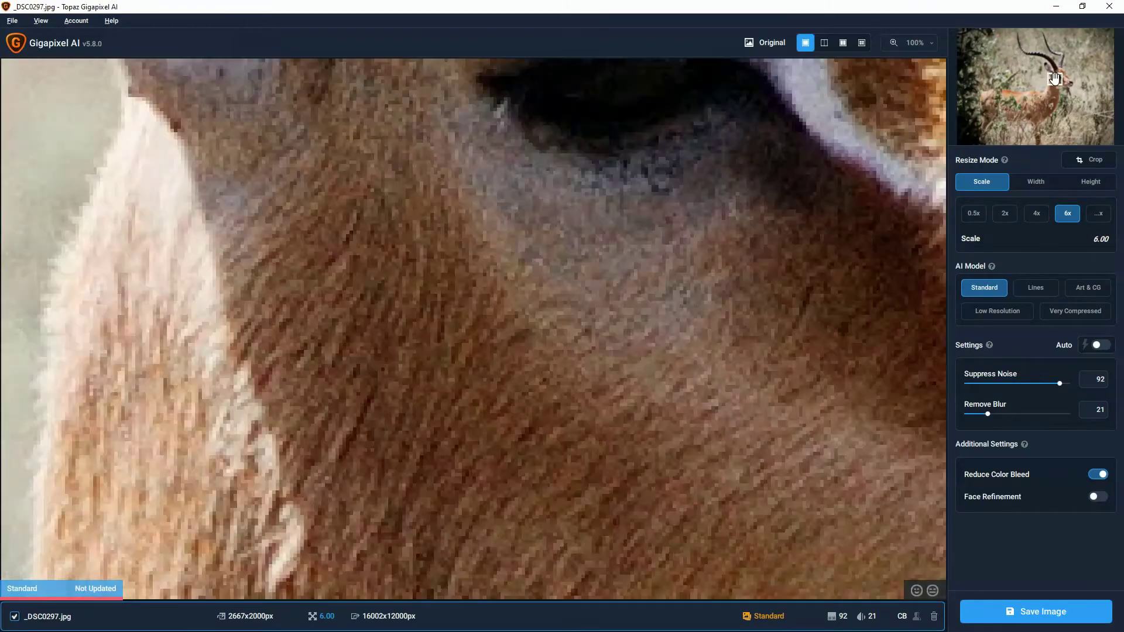
left_click(1061, 76)
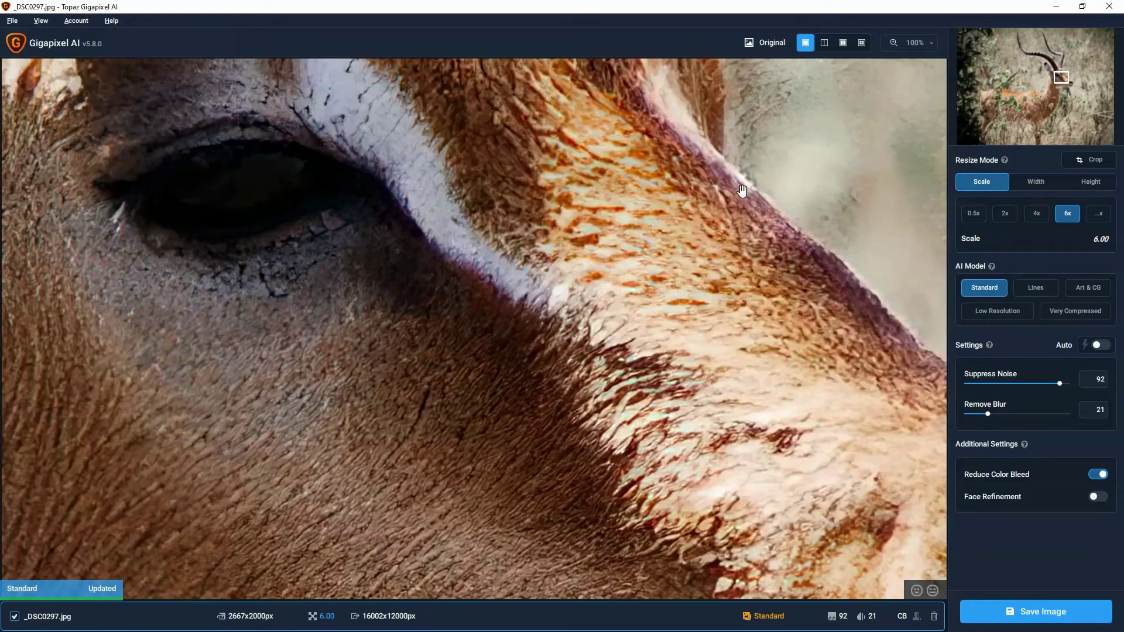
left_click_drag(331, 141, 602, 248)
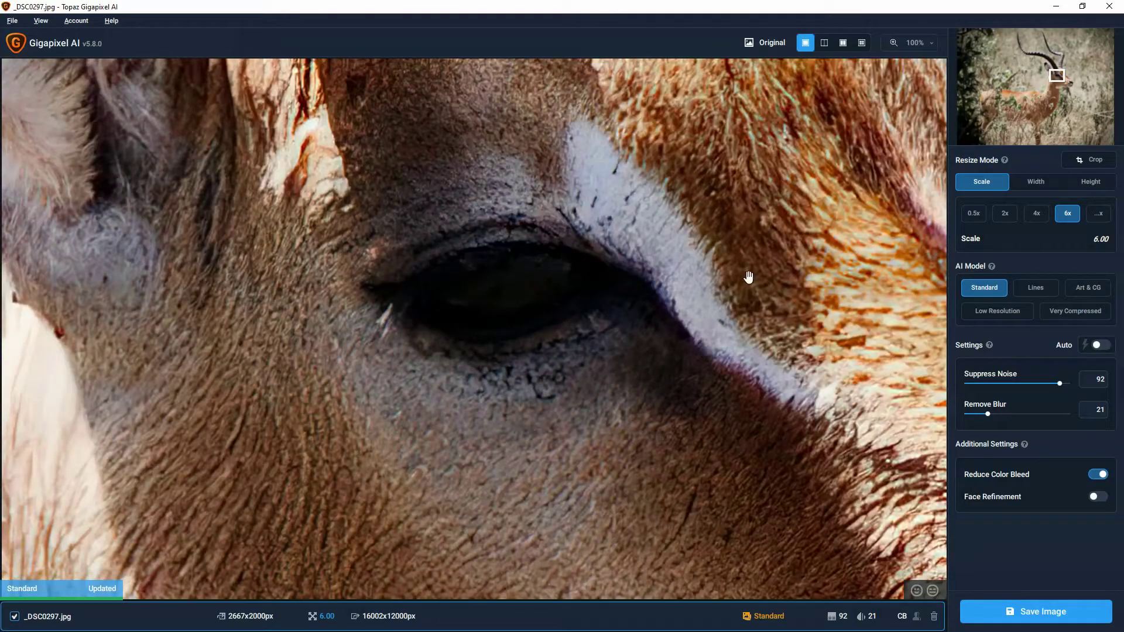
left_click_drag(728, 174, 746, 231)
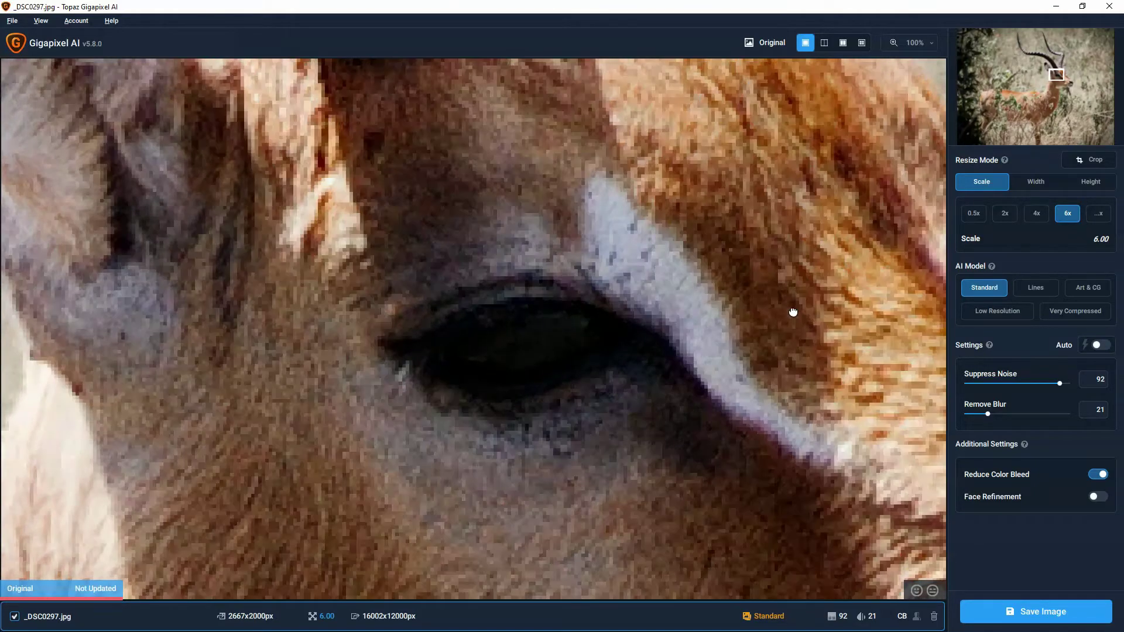
left_click_drag(793, 311, 788, 293)
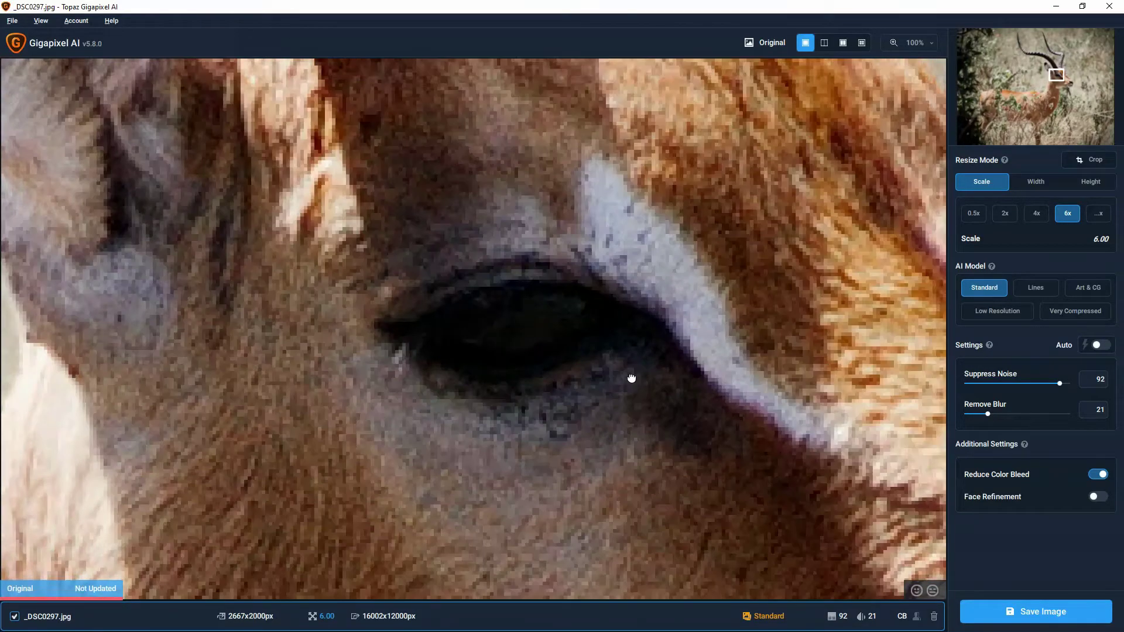
left_click_drag(630, 378, 633, 335)
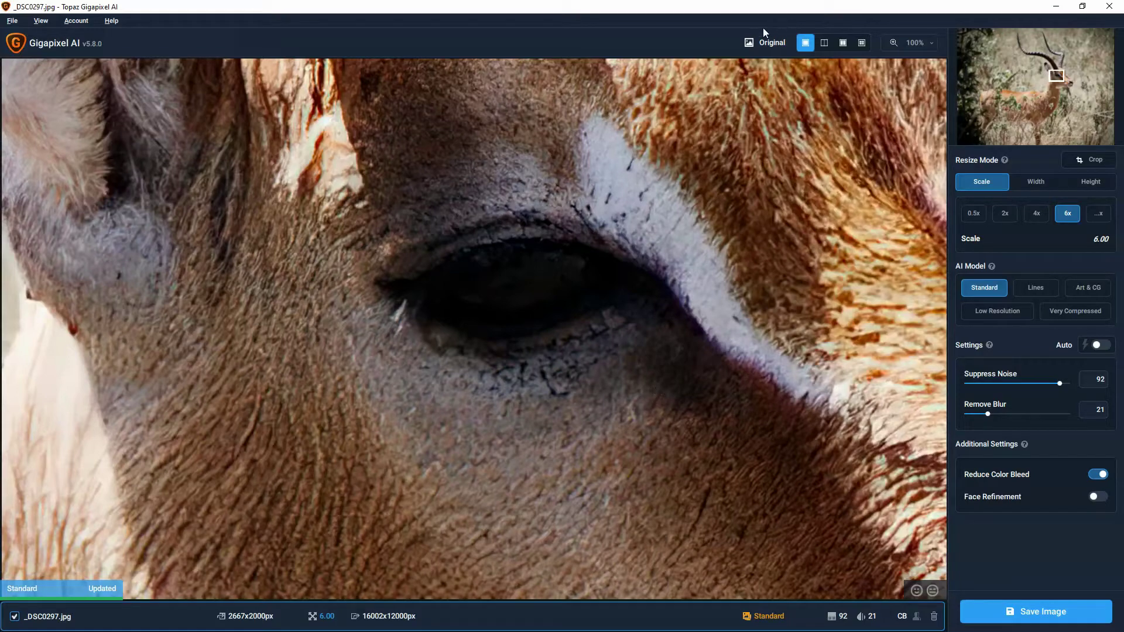
left_click(768, 44)
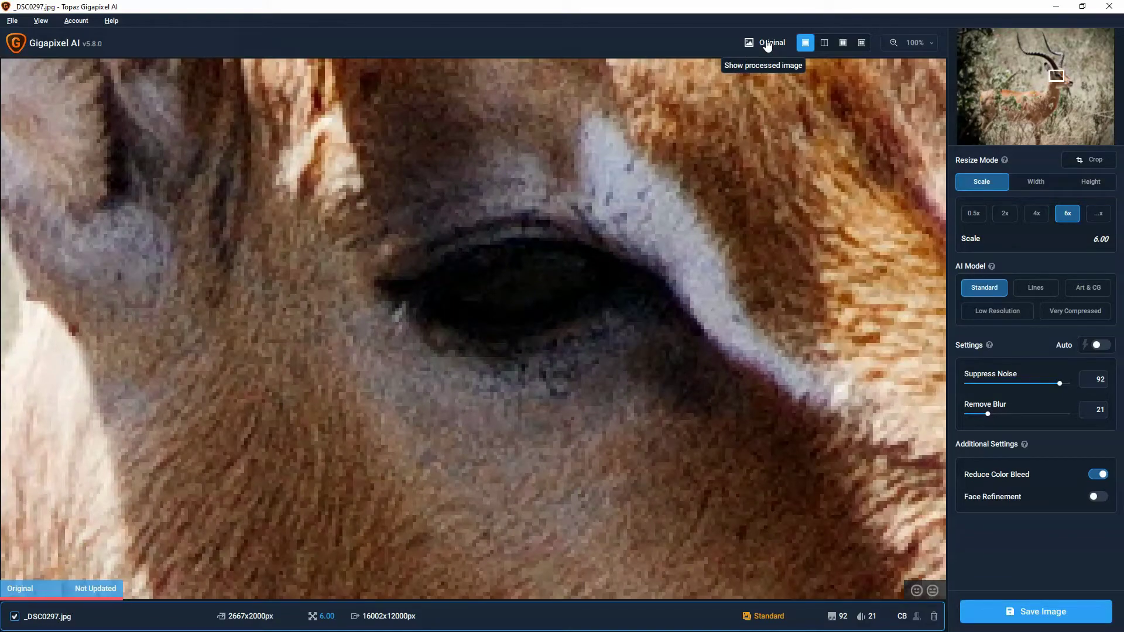
left_click(768, 44)
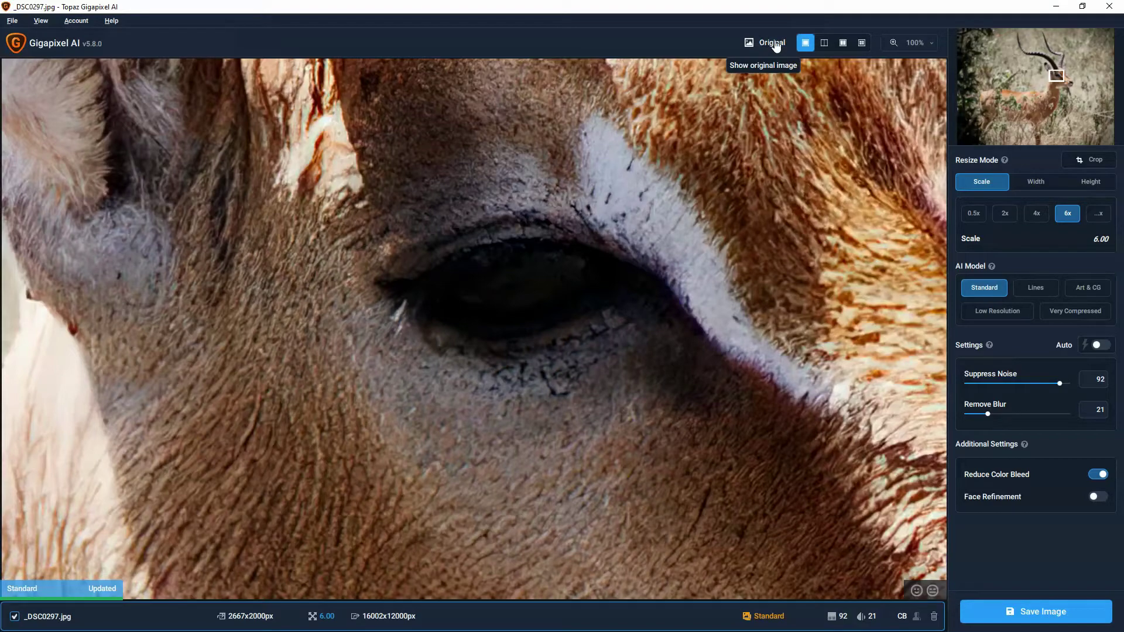
Switch to Split View and sweep the divider across the eye to compare original and enhanced
left_click(825, 43)
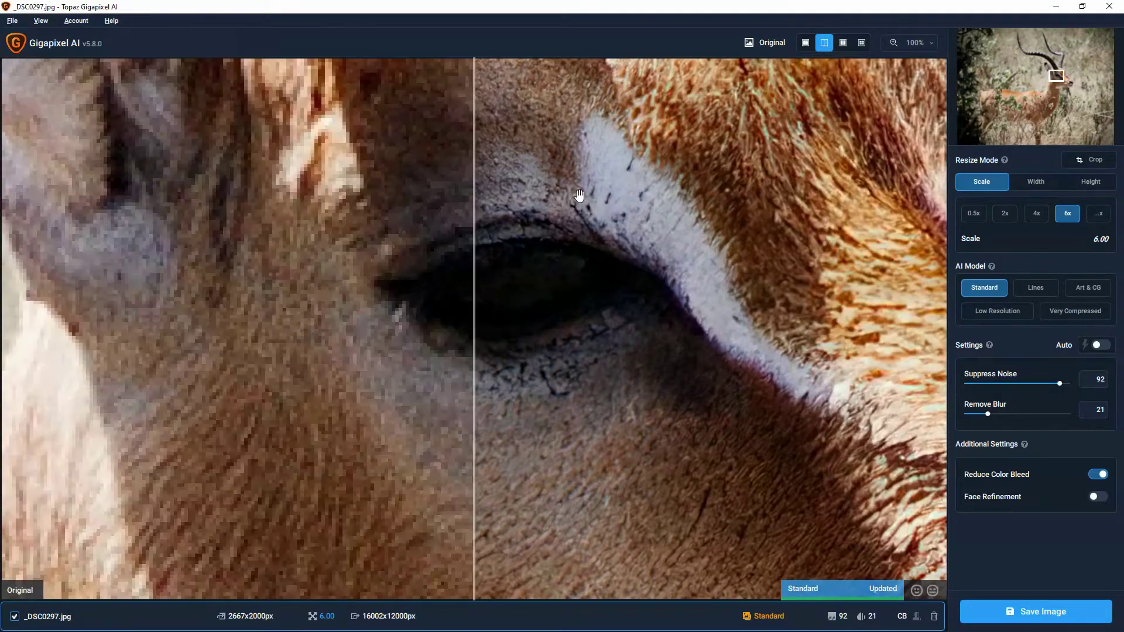
left_click_drag(478, 202, 346, 269)
left_click_drag(442, 283, 205, 336)
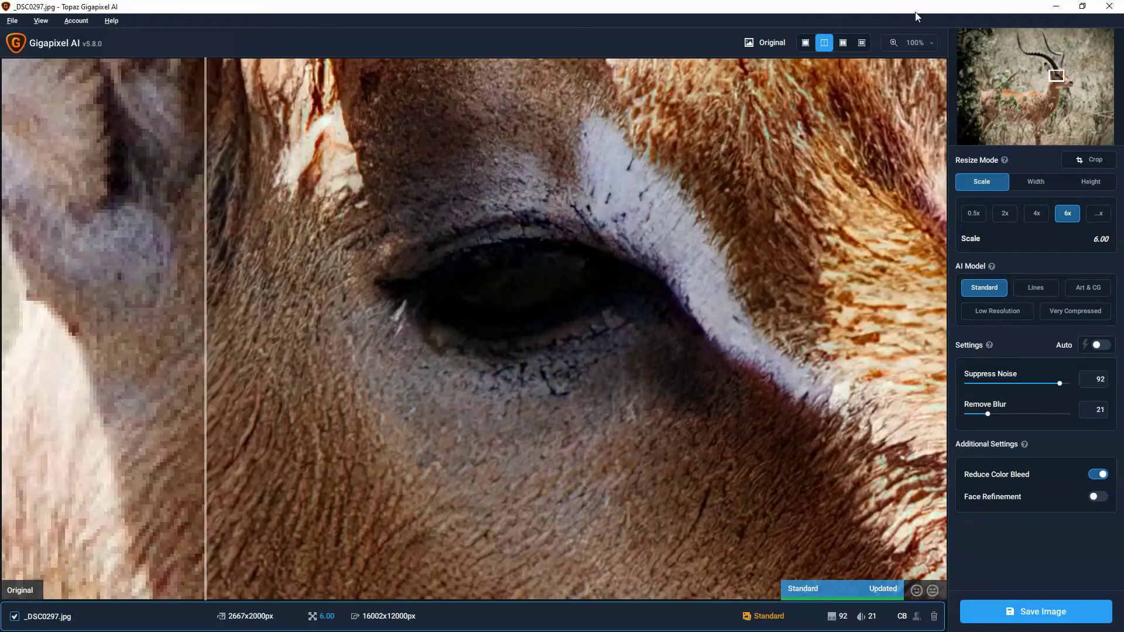
Compare horn and eye side by side, then return to a single preview of the eye
left_click(843, 43)
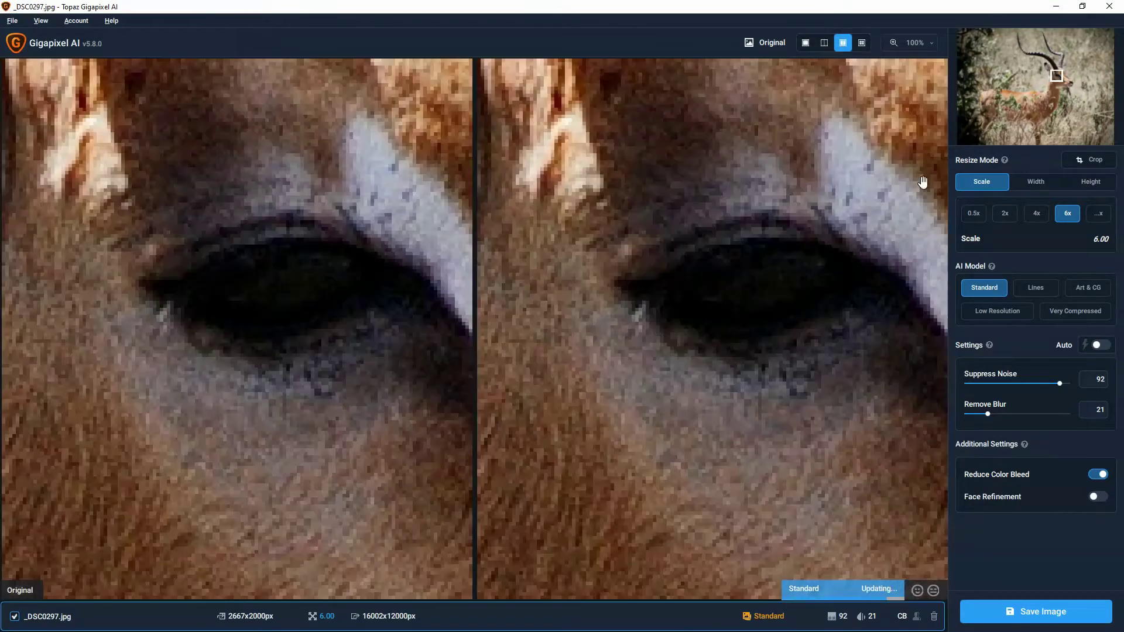
left_click_drag(690, 143, 725, 319)
left_click_drag(755, 193, 787, 469)
left_click_drag(684, 183, 770, 304)
left_click_drag(667, 184, 863, 392)
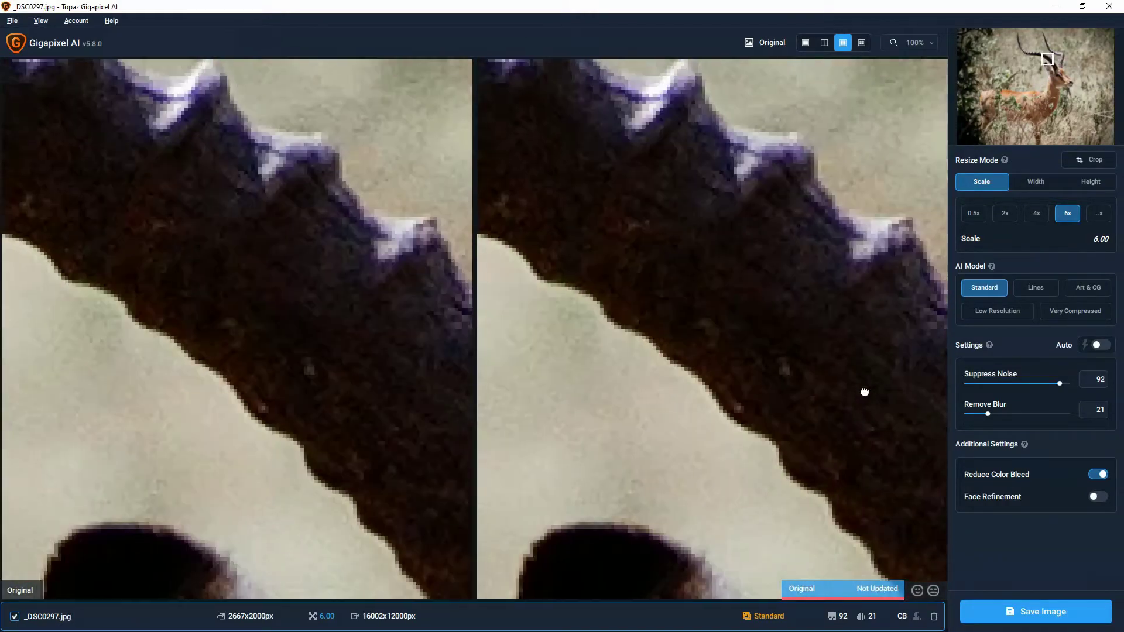
mouse_move(505, 256)
left_mouse_down()
mouse_move(683, 201)
mouse_move(856, 244)
left_mouse_up()
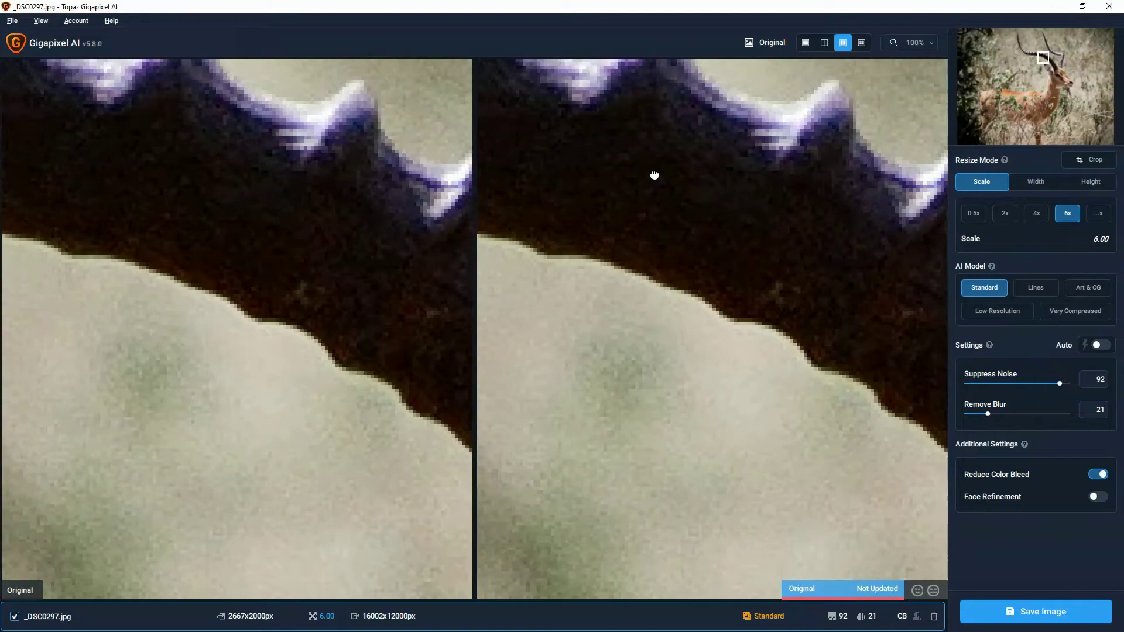
mouse_move(655, 176)
left_mouse_down()
mouse_move(843, 265)
mouse_move(876, 318)
mouse_move(622, 233)
mouse_move(677, 114)
left_mouse_up()
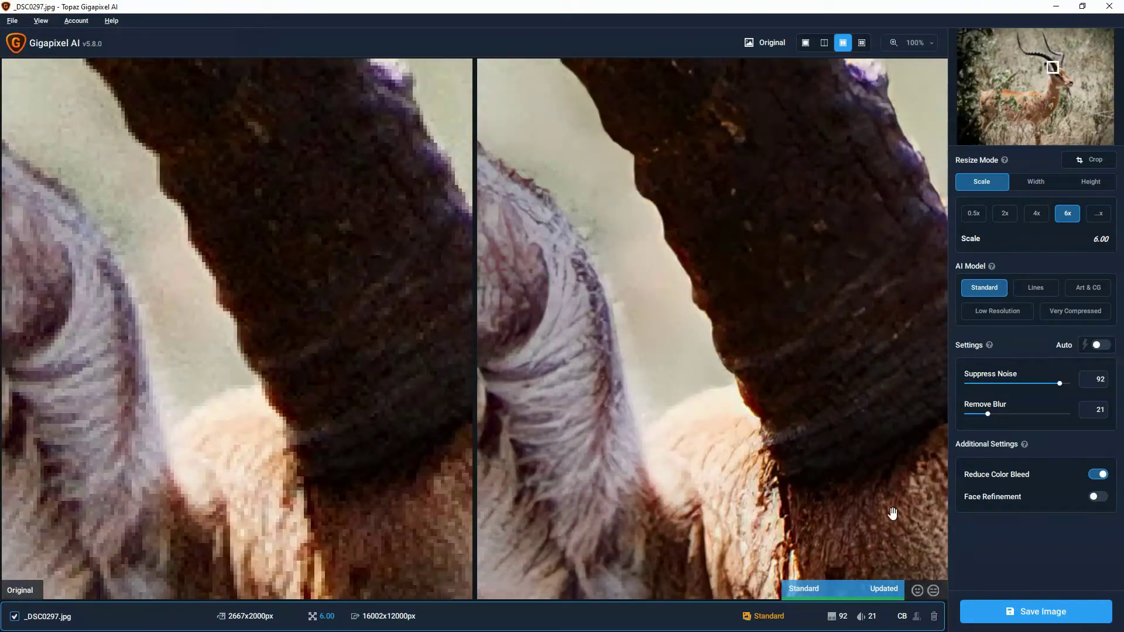
left_click_drag(891, 509, 913, 251)
left_click_drag(705, 349, 710, 409)
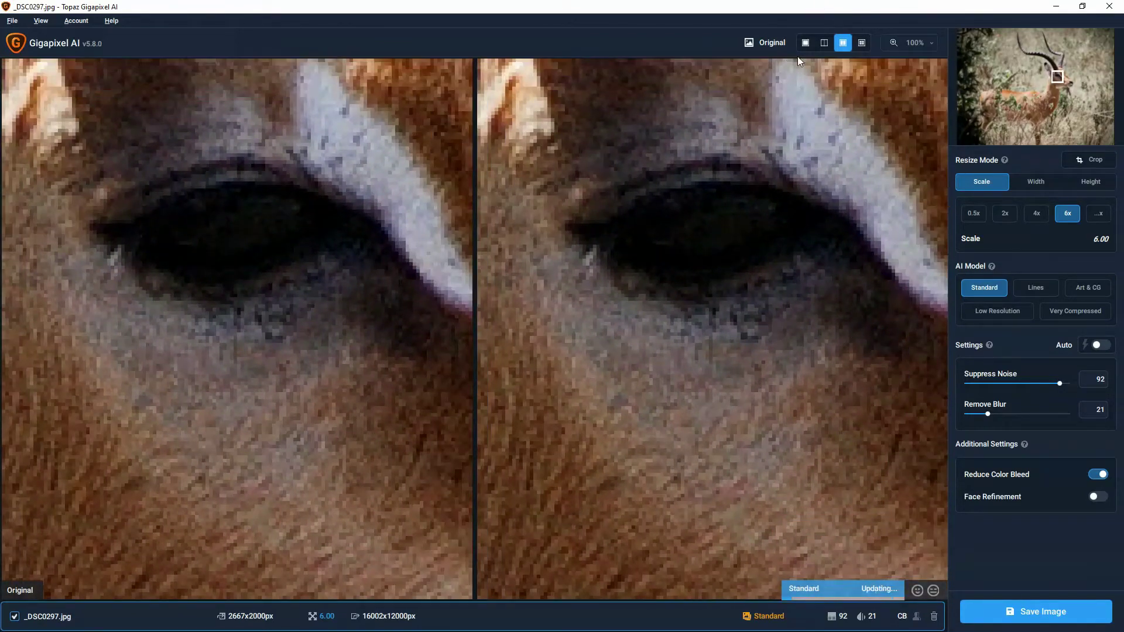
left_click(806, 42)
left_click_drag(547, 126, 834, 335)
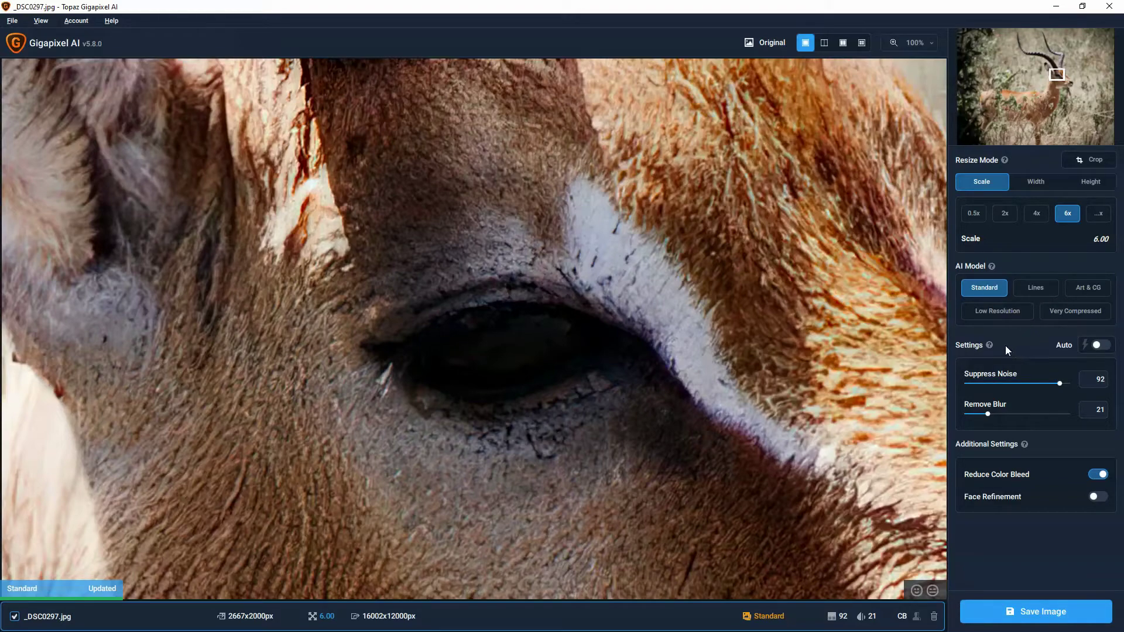
left_click(990, 317)
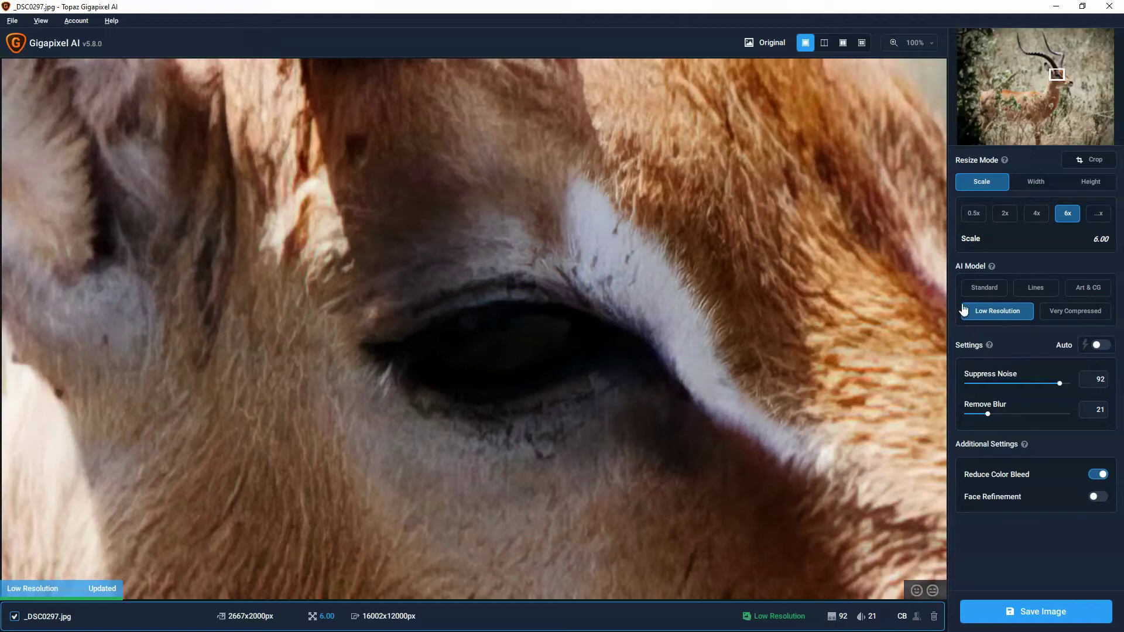
left_click(984, 292)
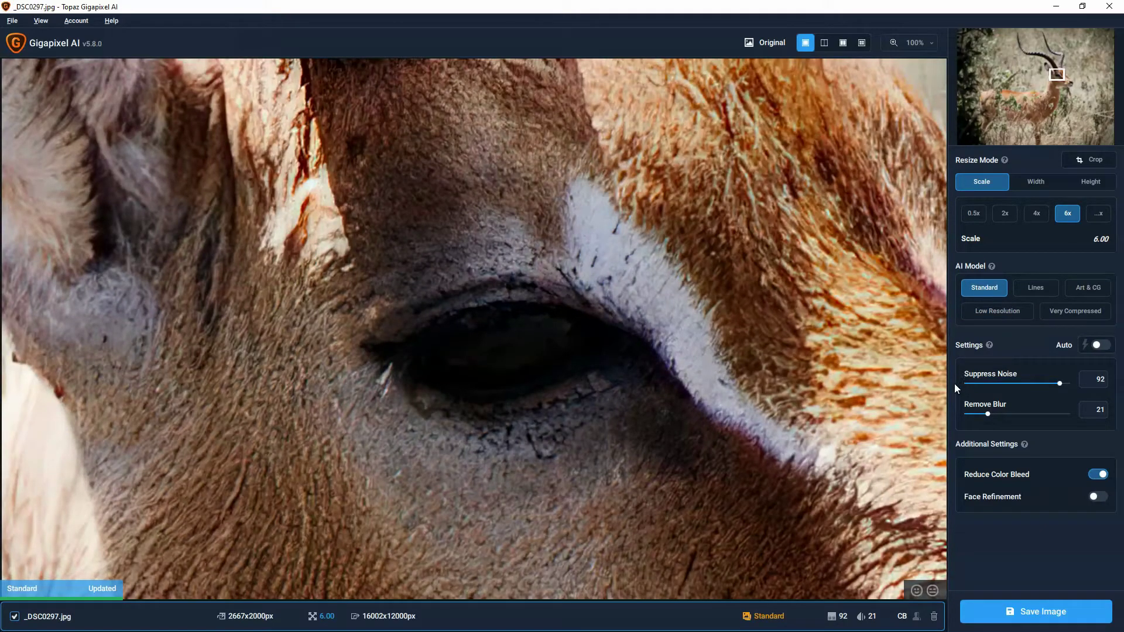
left_click(861, 43)
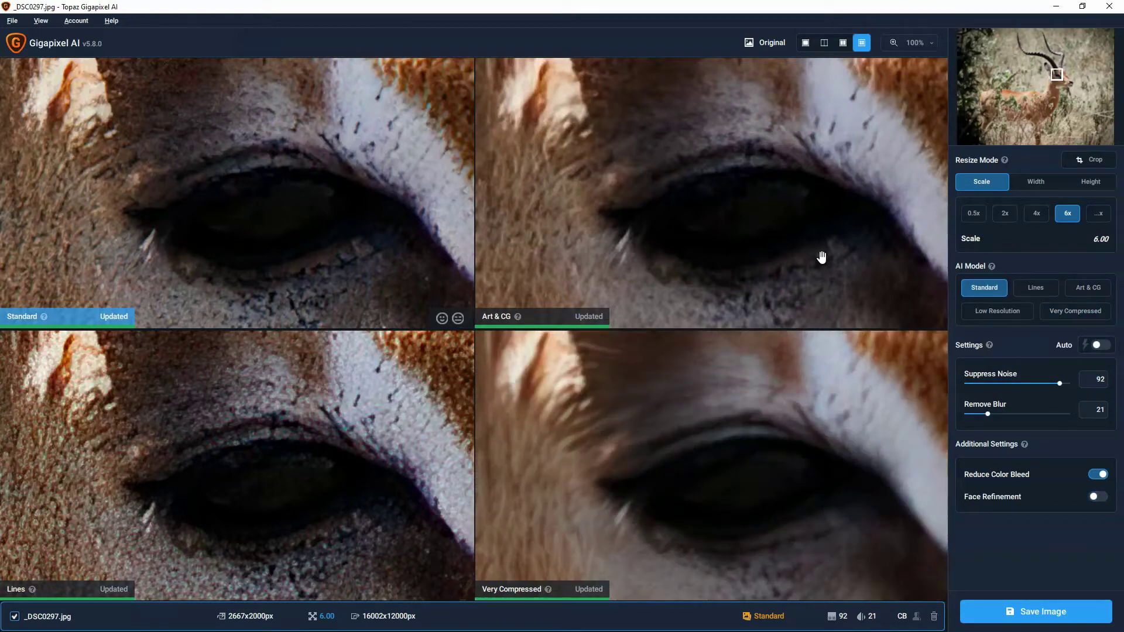
left_click(806, 43)
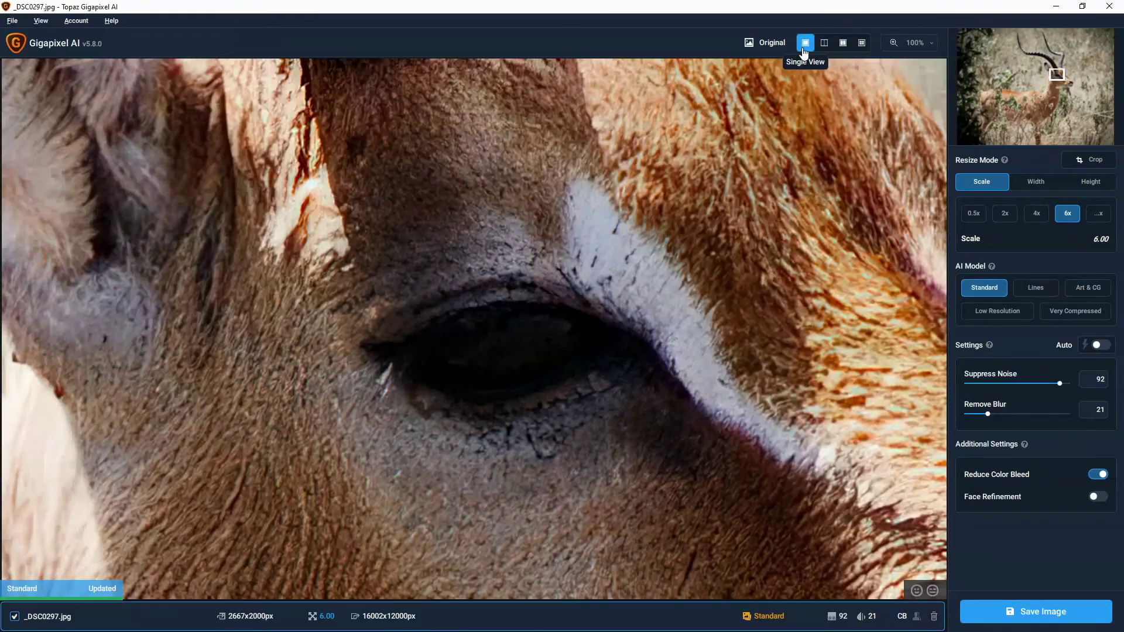
Check the original image around the eye and turn on Auto noise and blur settings
left_click(714, 279)
left_click_drag(714, 279, 697, 263)
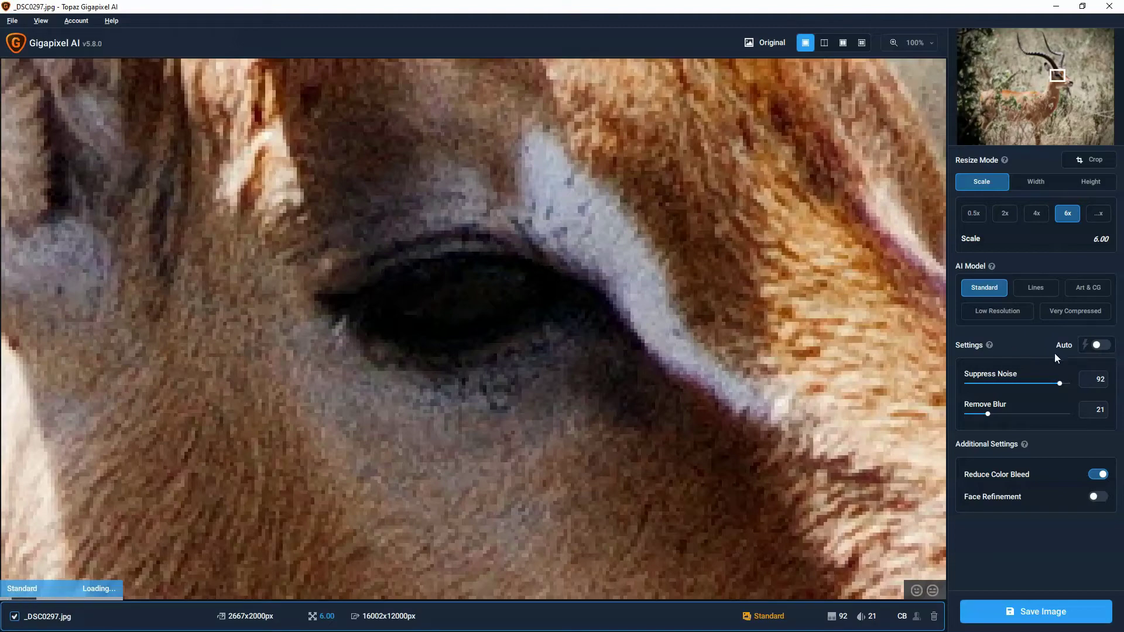
left_click(1099, 346)
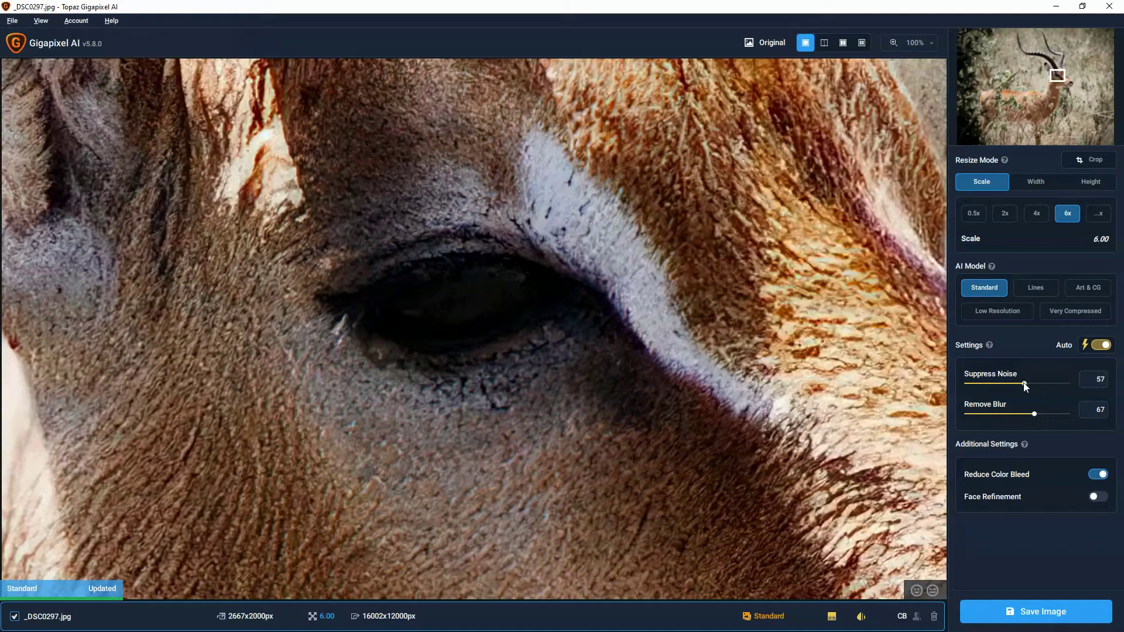
Set Suppress Noise to 90 and Remove Blur to 18
left_click_drag(1024, 382, 1057, 383)
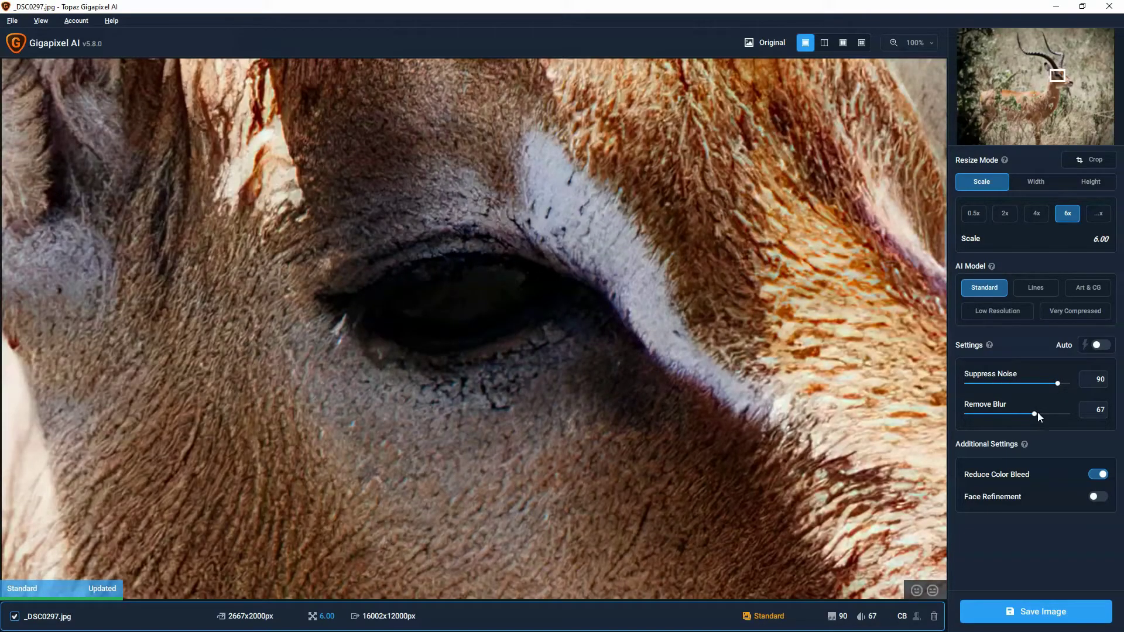
left_click_drag(1035, 413, 974, 414)
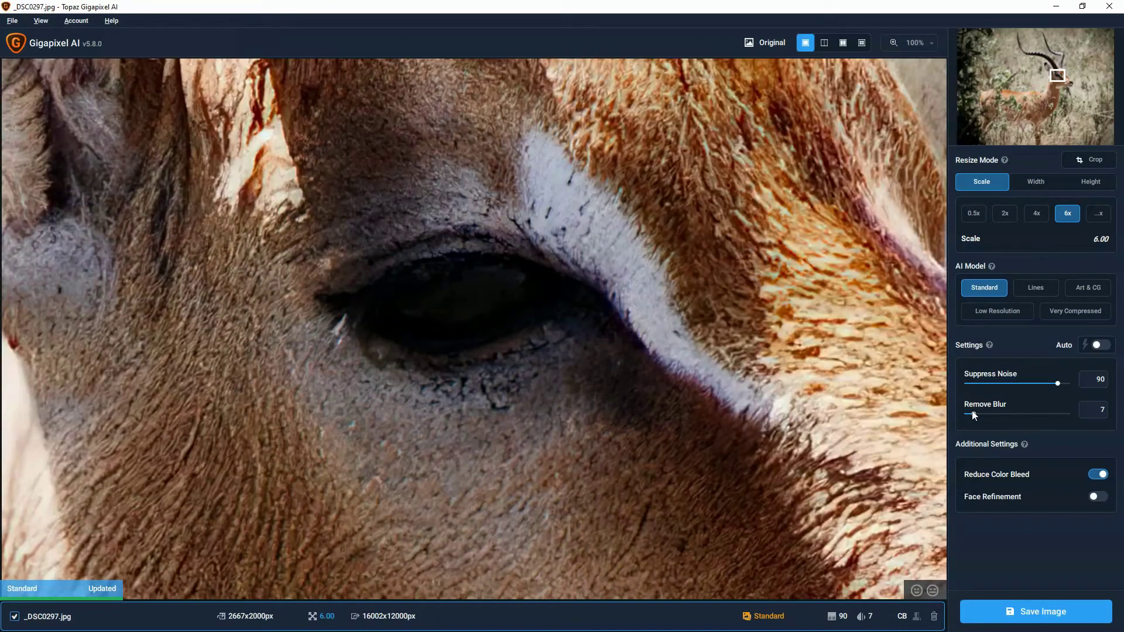
mouse_move(972, 413)
left_mouse_down()
mouse_move(1062, 416)
mouse_move(985, 414)
left_mouse_up()
Try Reduce Color Bleed and Face Refinement, leaving both off, and review the eye preview
left_click(1099, 476)
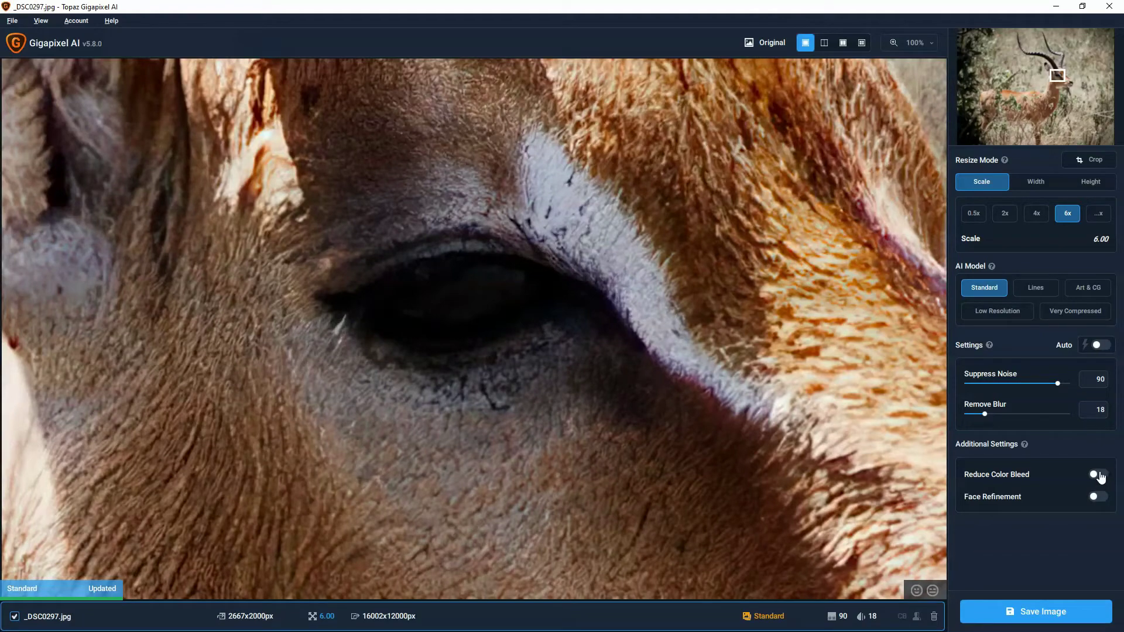
left_click(1099, 477)
left_click(1095, 497)
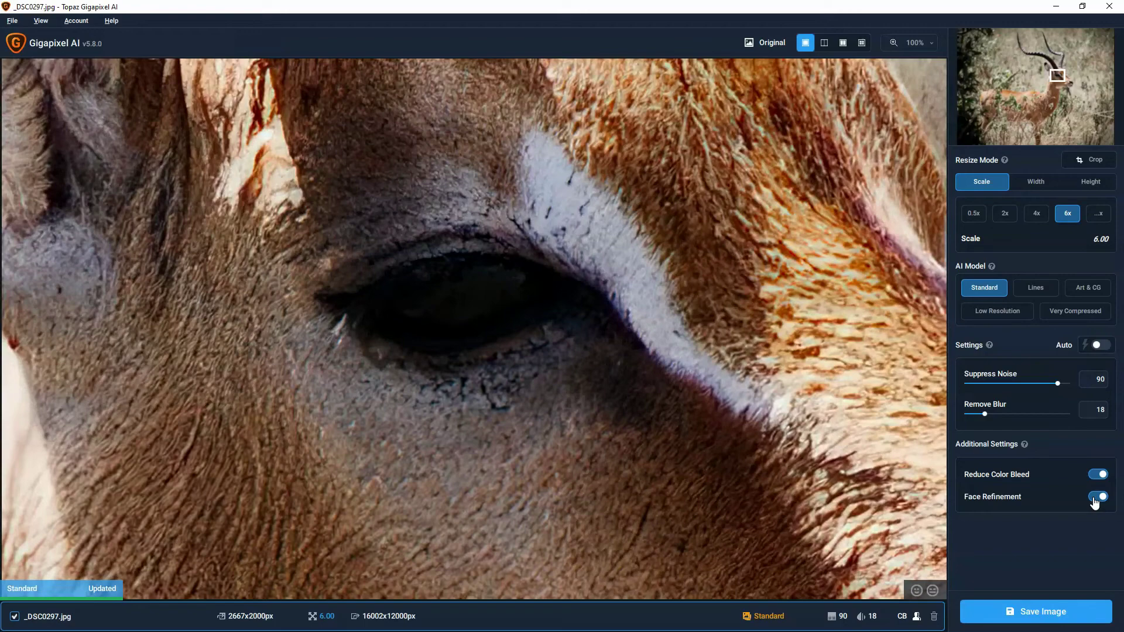
left_click(1095, 498)
left_click(1099, 475)
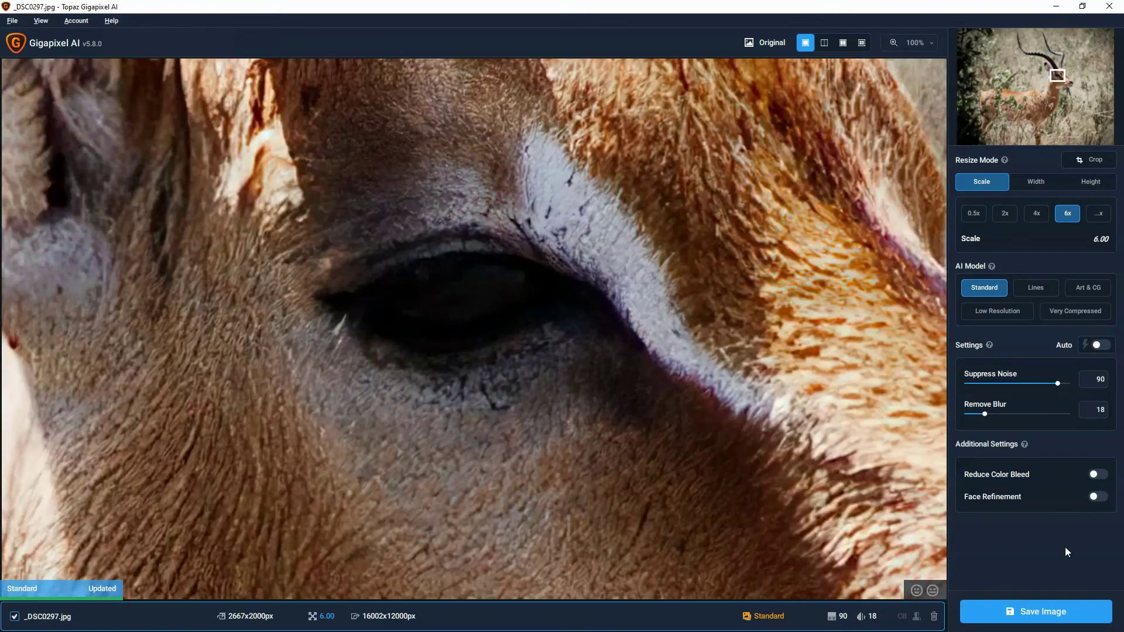
left_click_drag(787, 163, 839, 270)
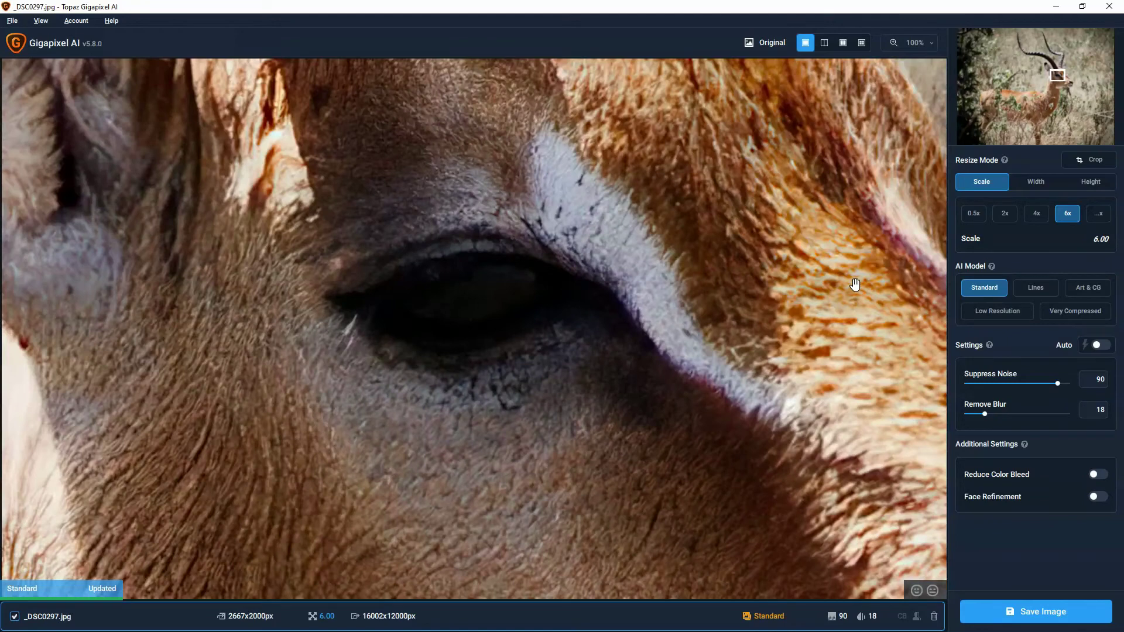